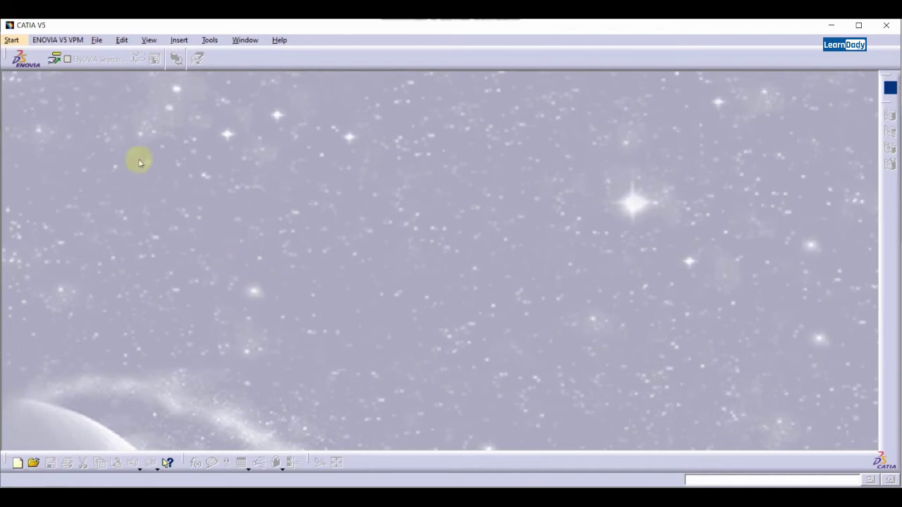
Create a new part, Part1, from Start > Mechanical Design > Part Design
click(11, 41)
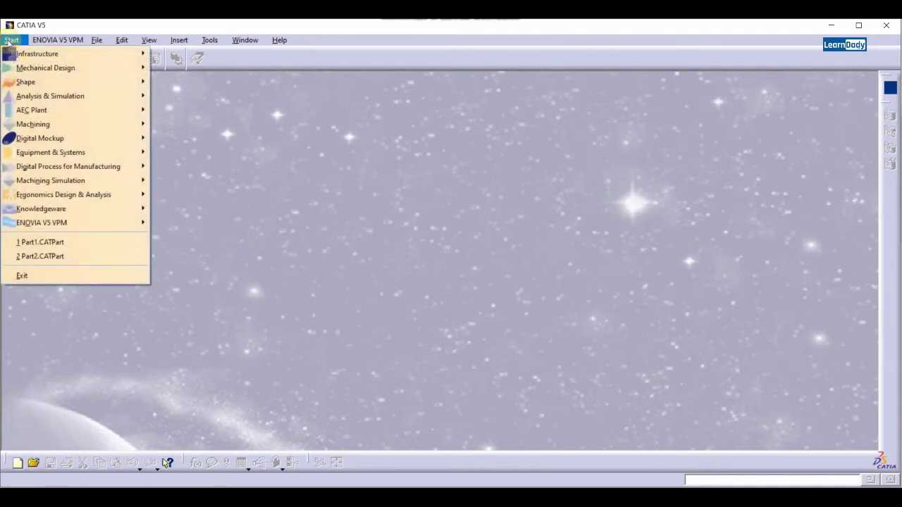
mouse_move(25, 82)
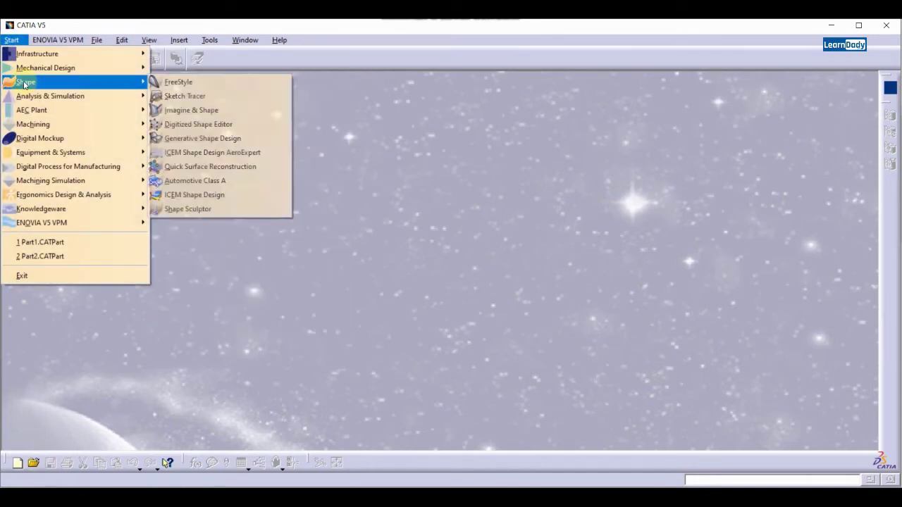
mouse_move(85, 68)
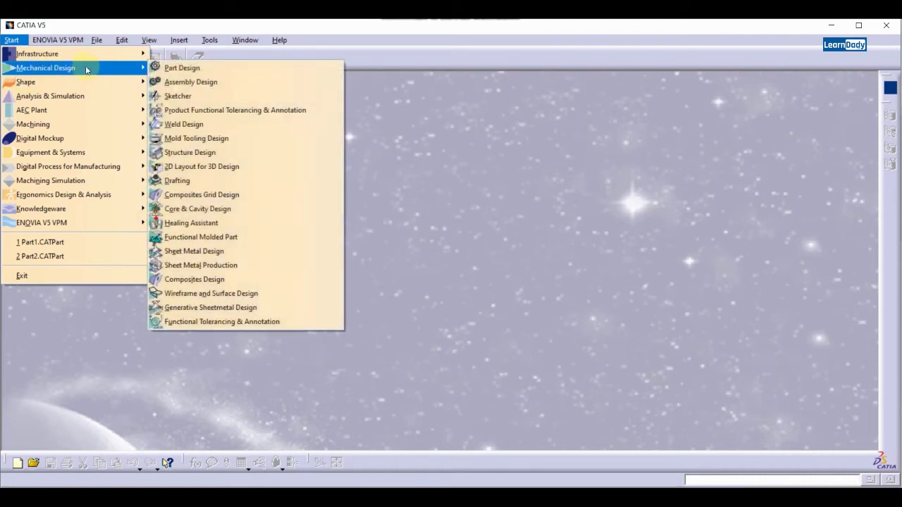
click(176, 68)
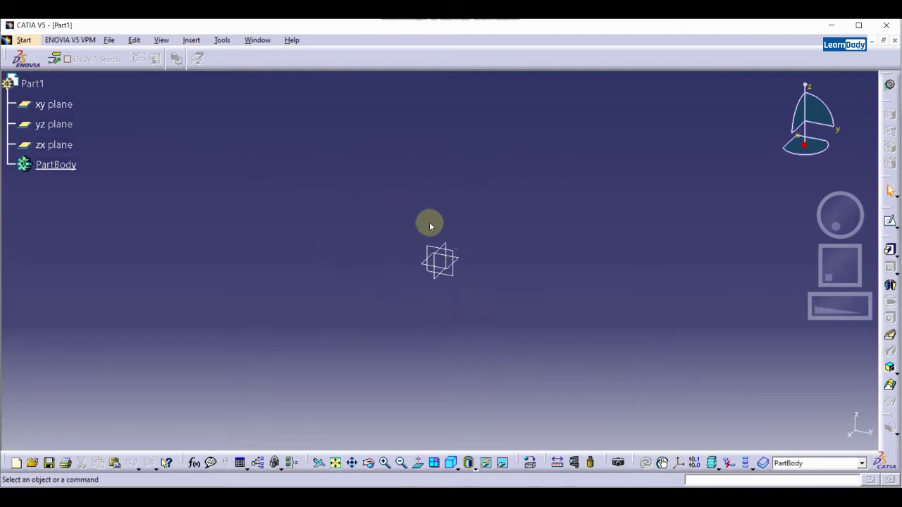
Select the yz plane, move the Sketcher toolbar into the top row, and open a sketch there
click(64, 126)
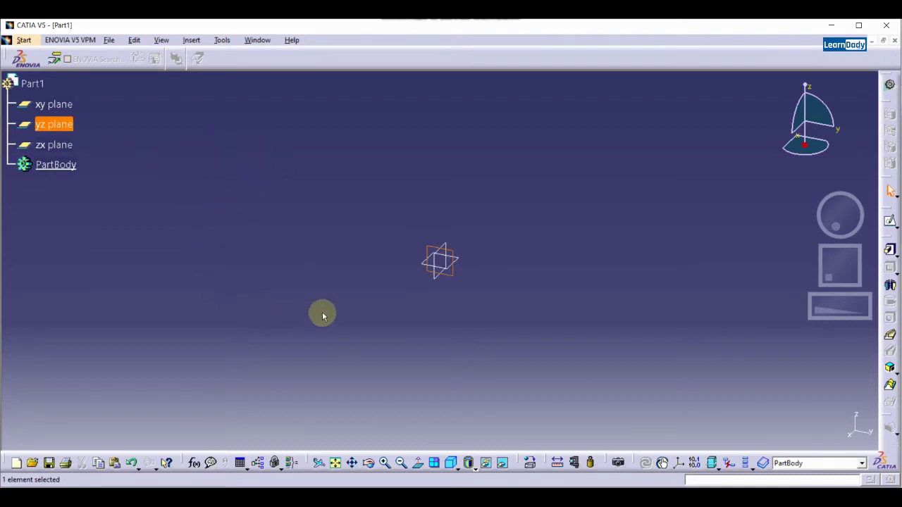
click(891, 221)
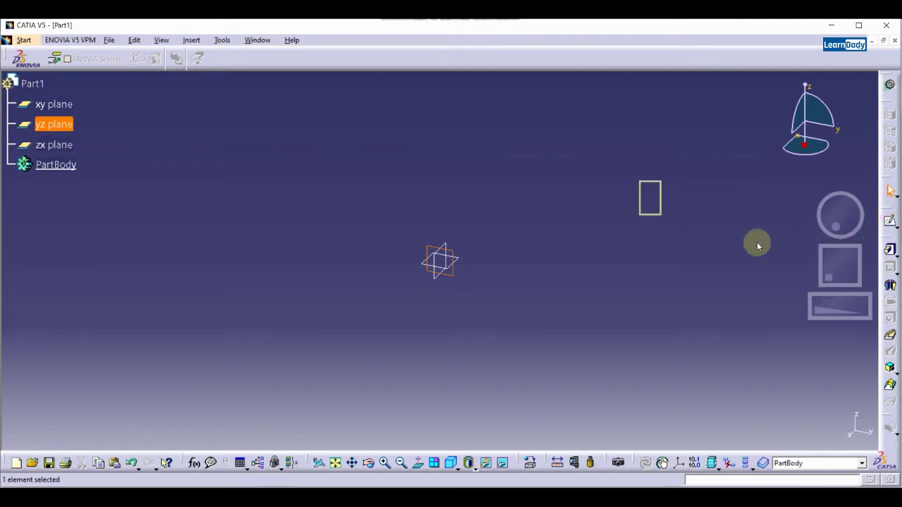
mouse_move(498, 113)
mouse_down()
mouse_move(472, 67)
mouse_move(459, 64)
mouse_move(315, 67)
mouse_move(301, 70)
mouse_move(309, 80)
mouse_move(242, 64)
mouse_move(282, 62)
mouse_move(204, 57)
mouse_move(237, 59)
mouse_up()
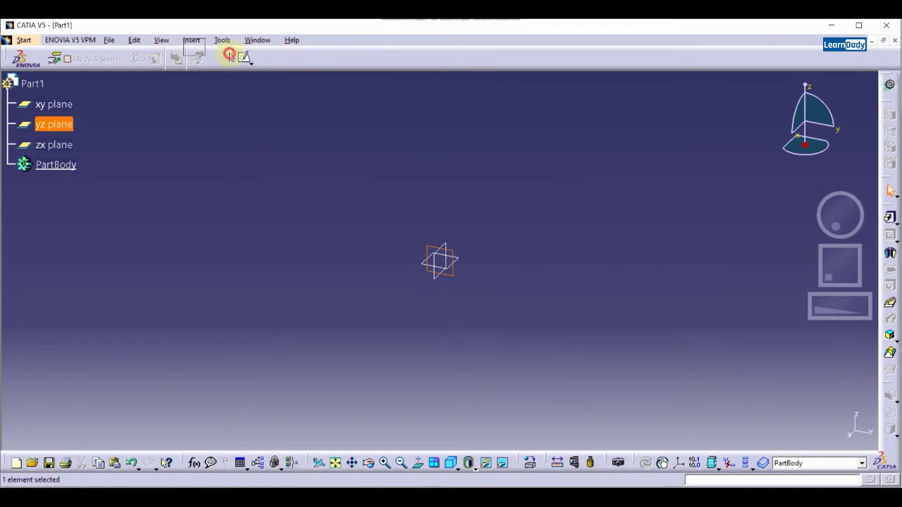
mouse_move(230, 55)
mouse_down()
mouse_move(225, 62)
mouse_move(239, 63)
mouse_up()
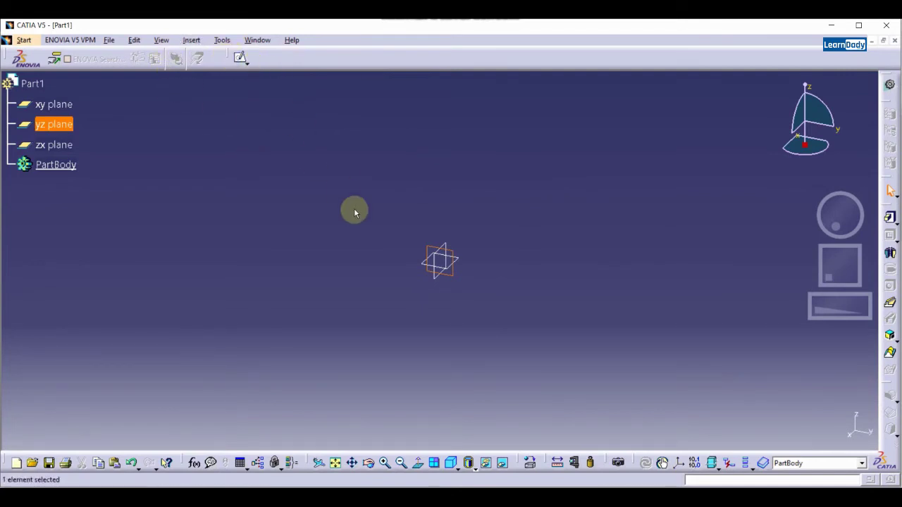
click(240, 58)
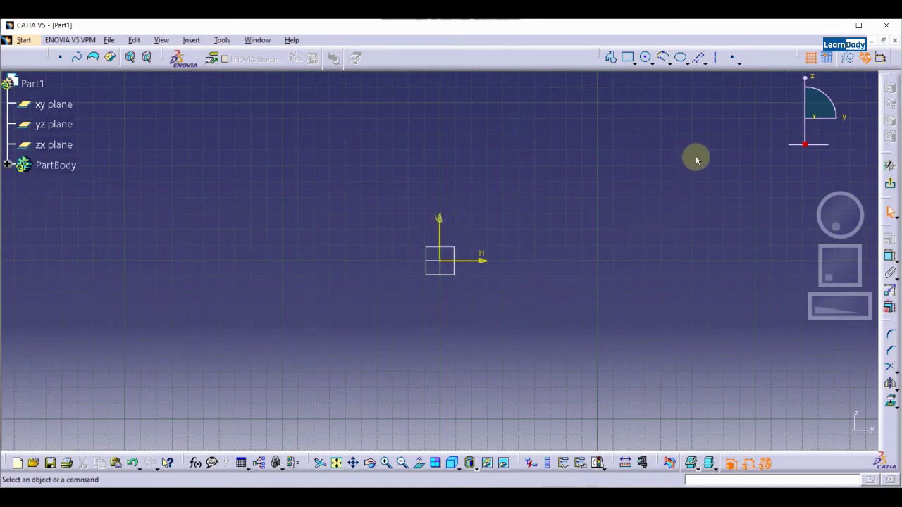
Draw a vertical axis line above and below the origin, then a horizontal axis line across it
click(717, 60)
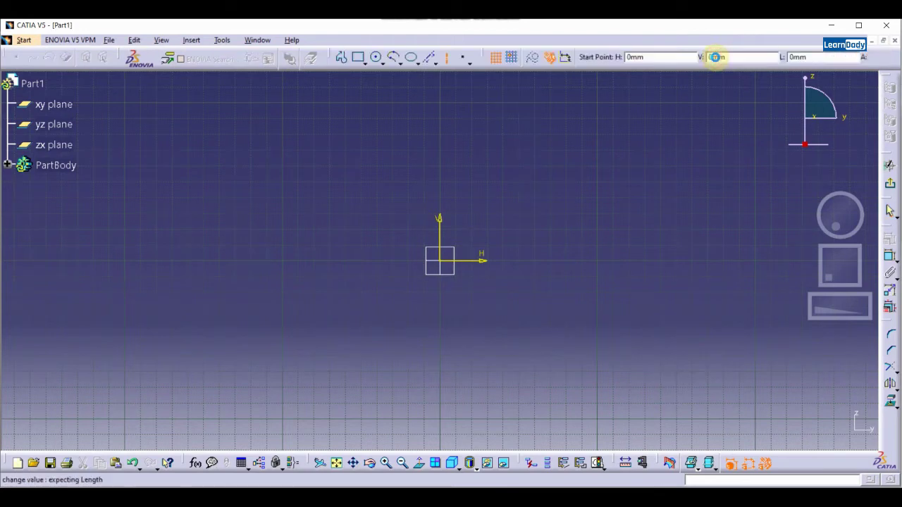
click(438, 103)
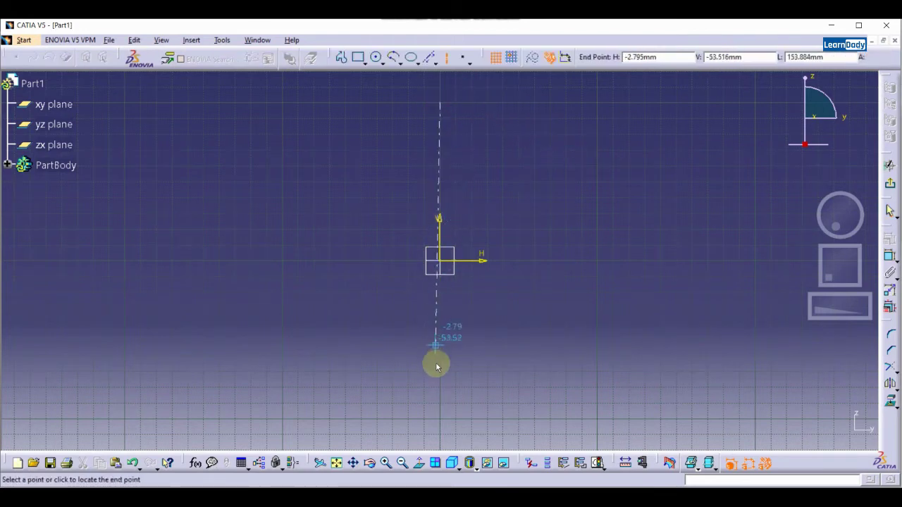
click(441, 398)
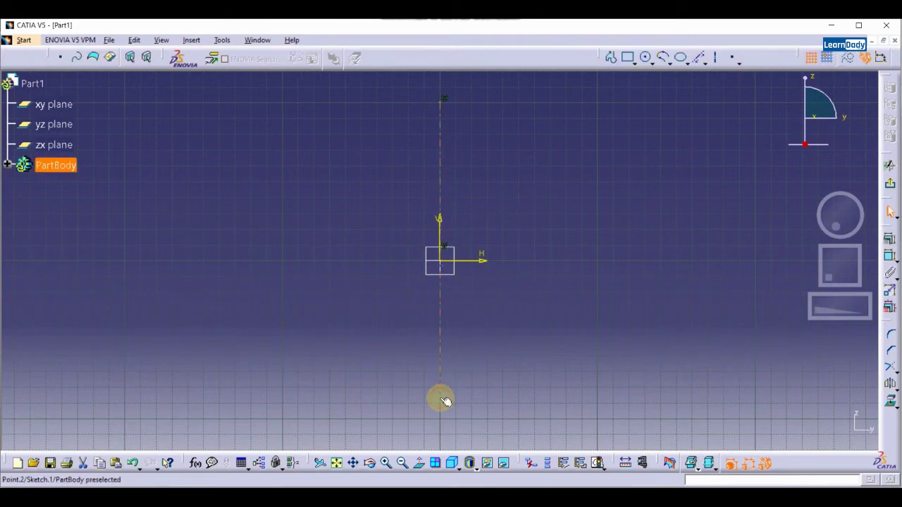
click(718, 58)
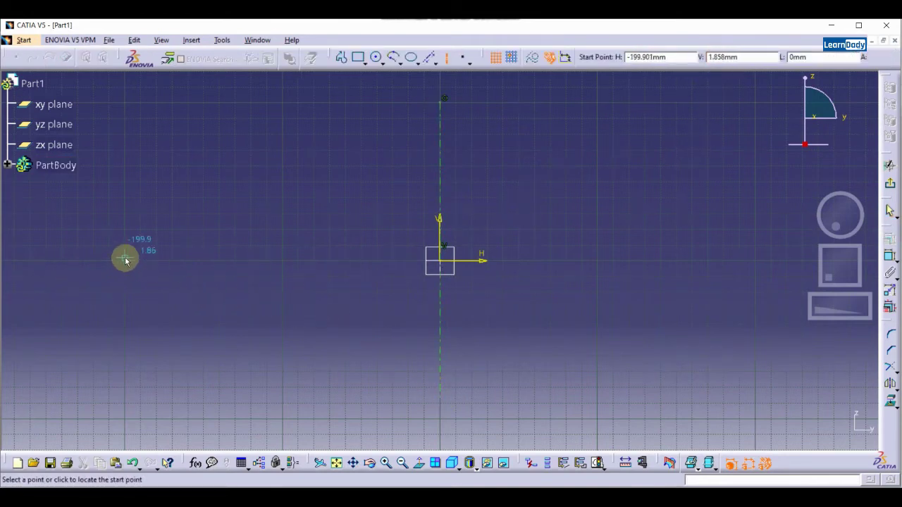
click(684, 263)
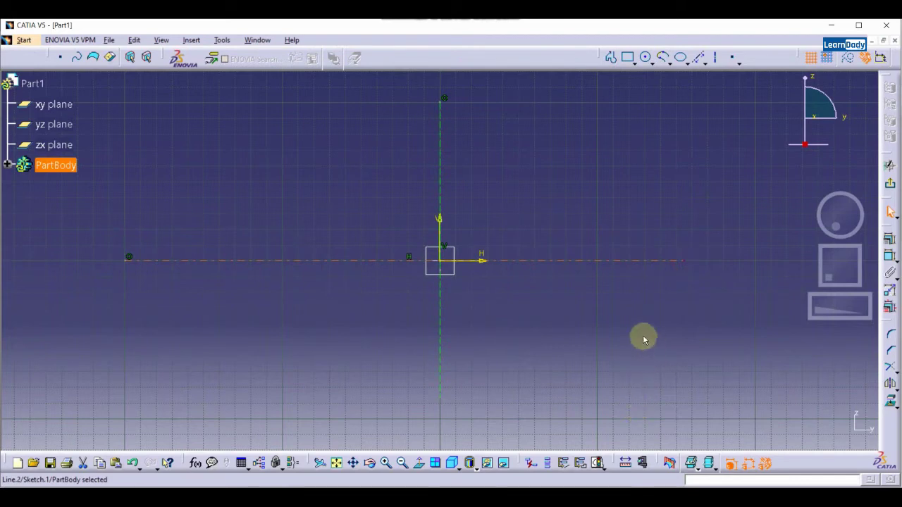
Extend the horizontal axis line's right end further out
click(541, 223)
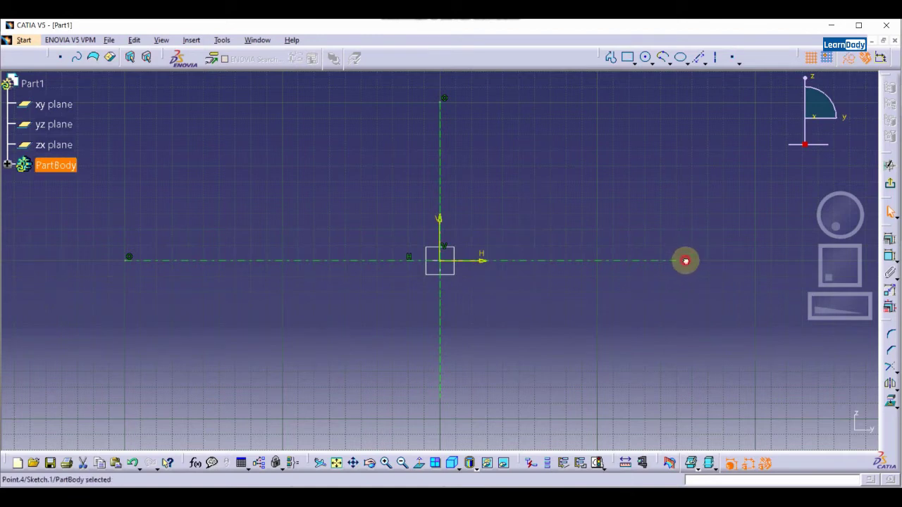
drag(686, 261, 761, 308)
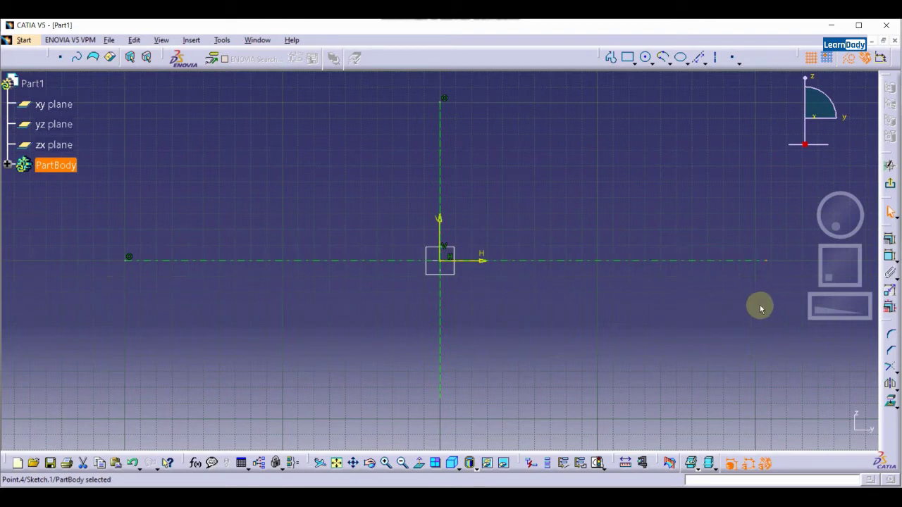
click(759, 259)
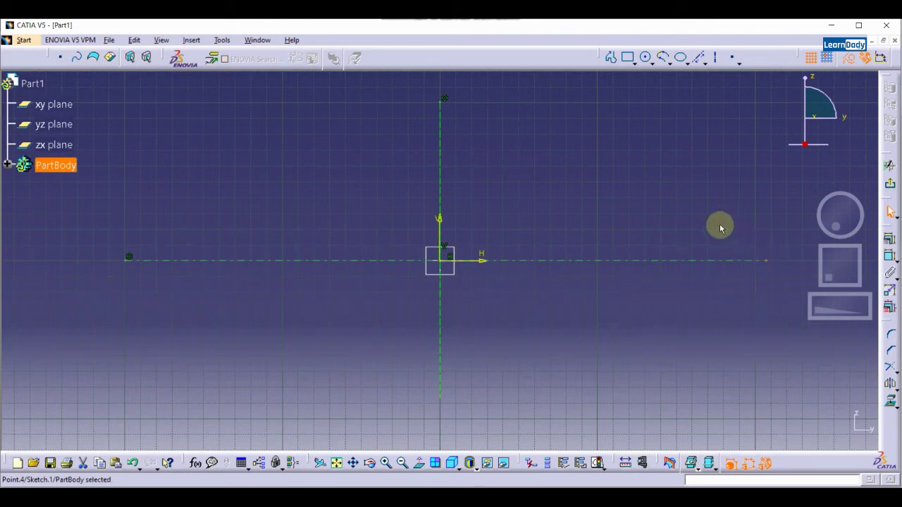
click(623, 227)
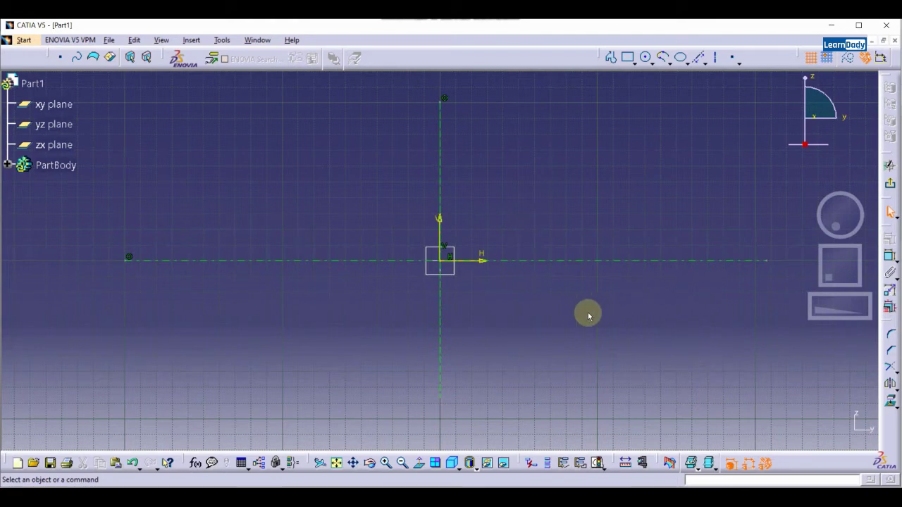
Select both ends of the horizontal line together with the vertical V axis
click(125, 261)
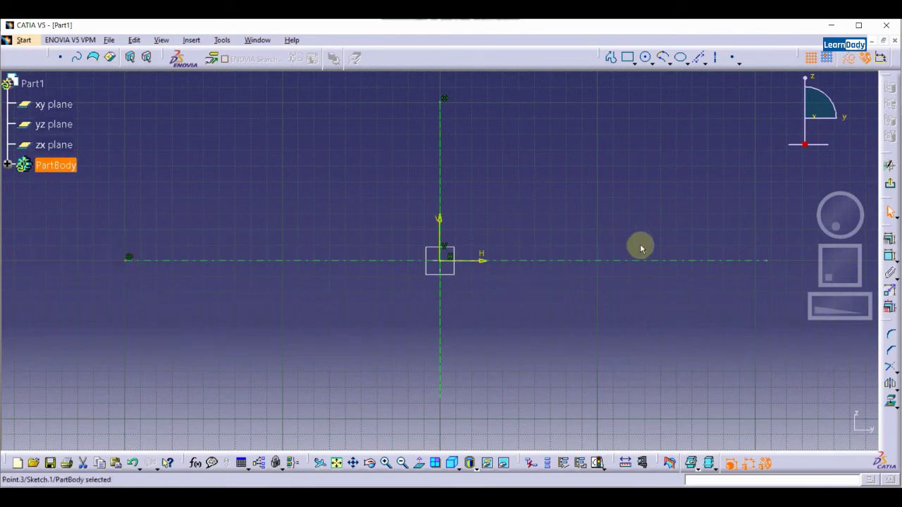
click(770, 263)
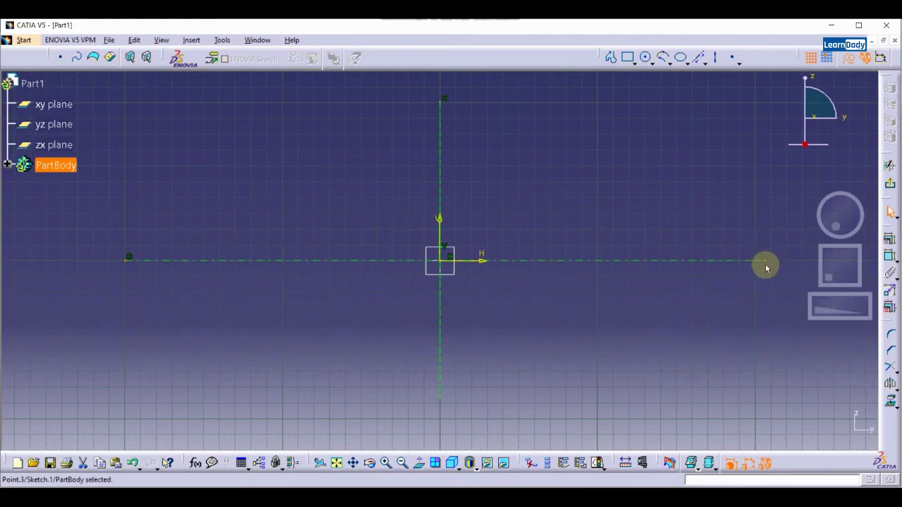
click(766, 260)
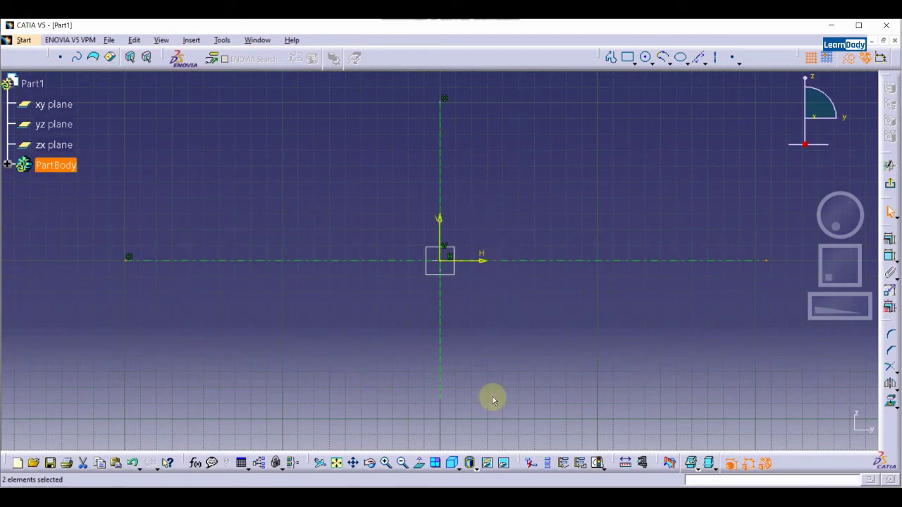
ctrl+click(444, 173)
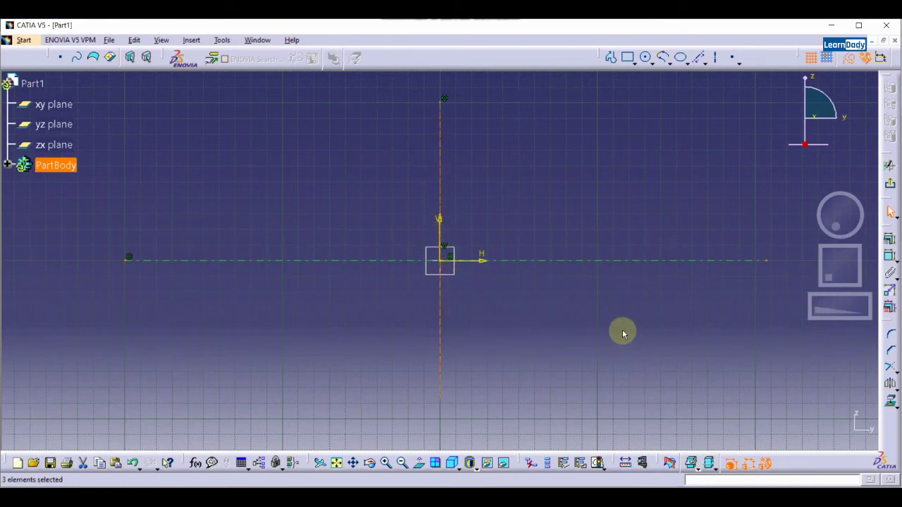
Apply a Symmetry constraint in the Constraint Definition dialog, creating Symmetry.5
click(890, 242)
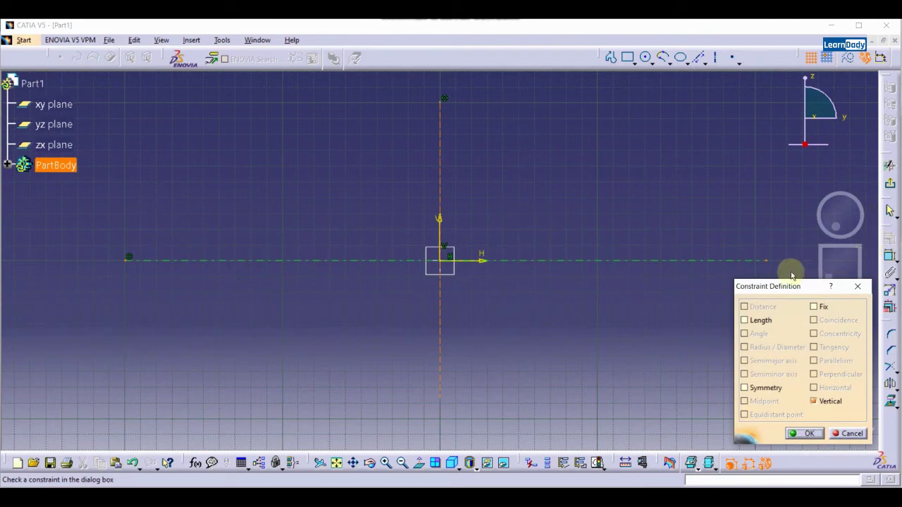
drag(792, 290, 431, 182)
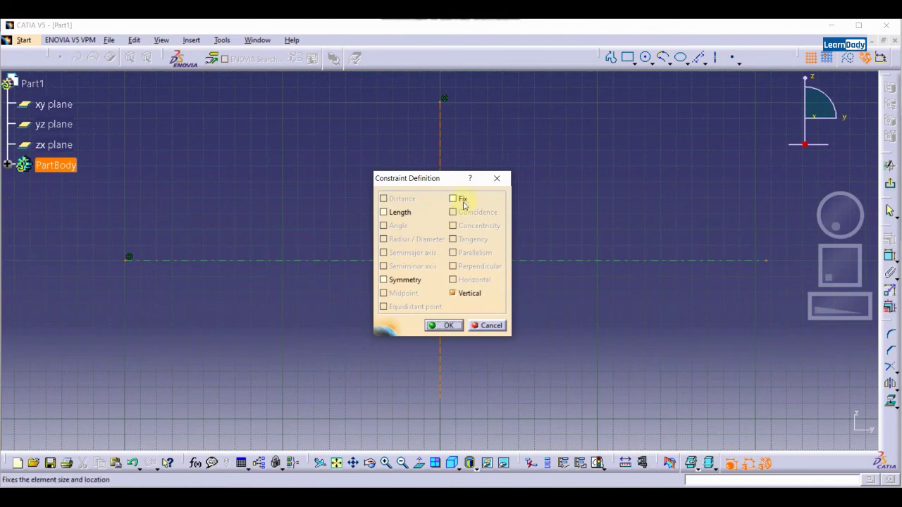
click(401, 280)
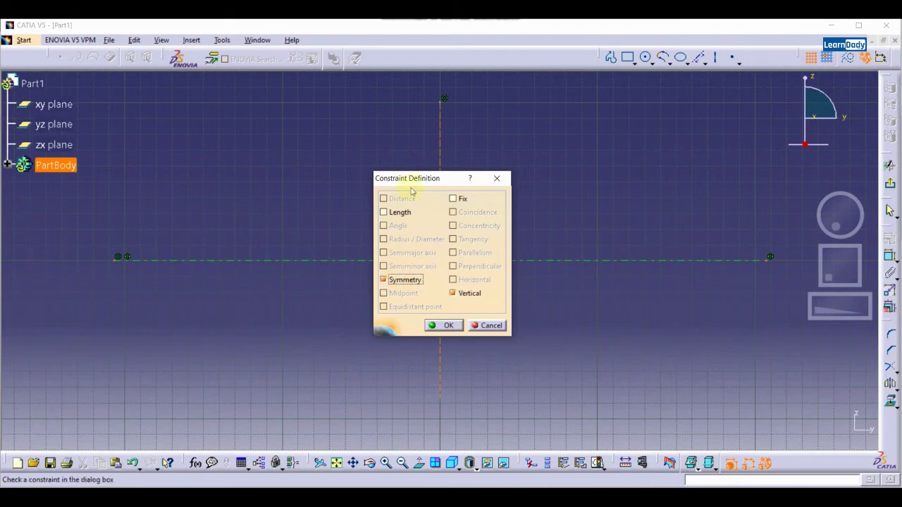
click(451, 326)
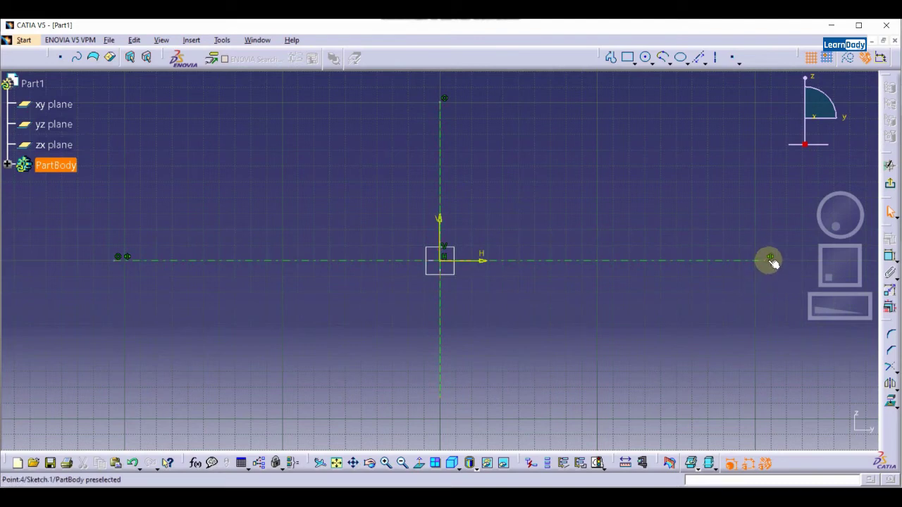
Shorten both lines, then select the vertical line's two ends and the horizontal line
drag(773, 263, 715, 246)
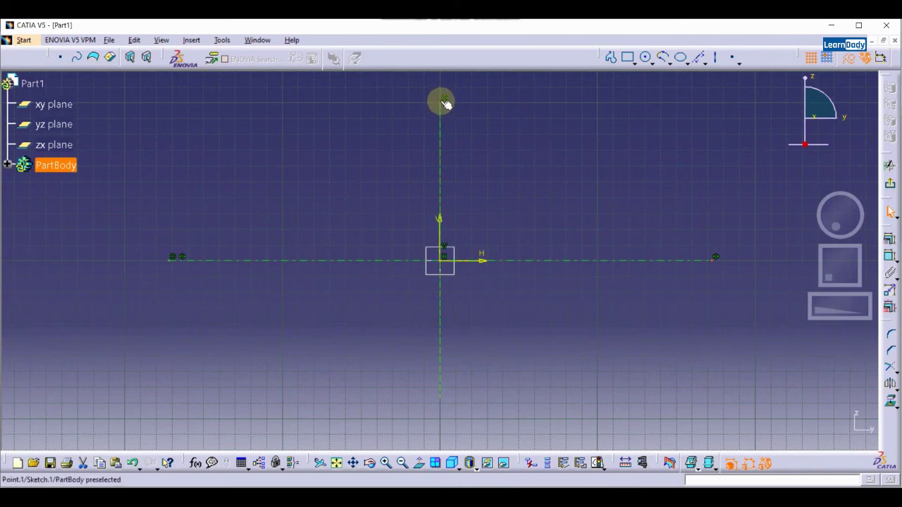
drag(444, 103, 417, 111)
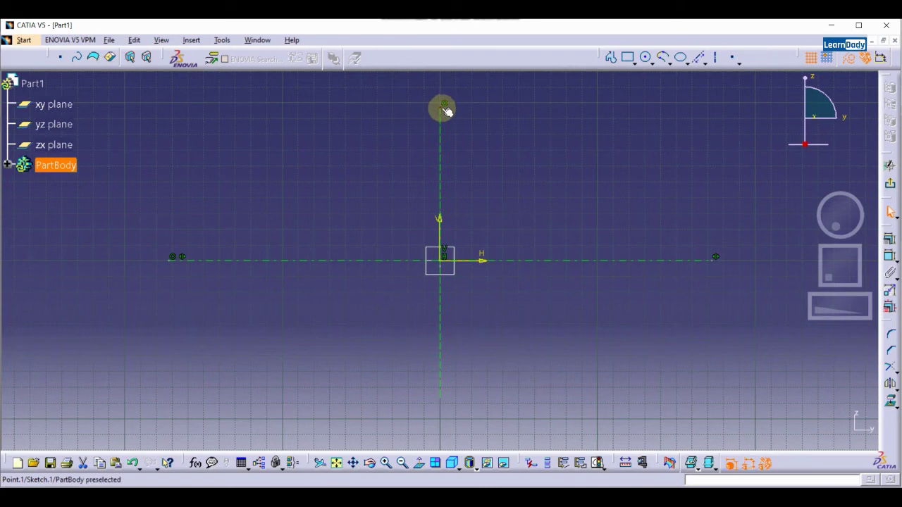
click(442, 401)
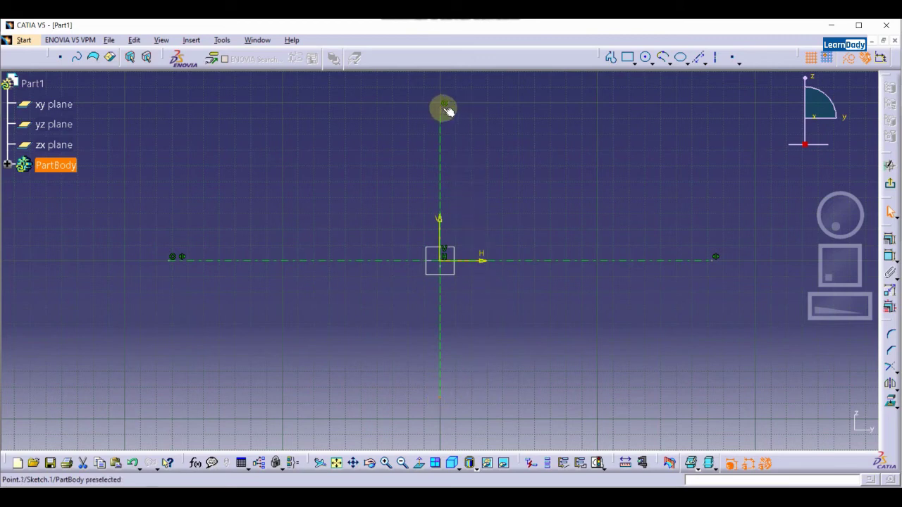
ctrl+click(442, 107)
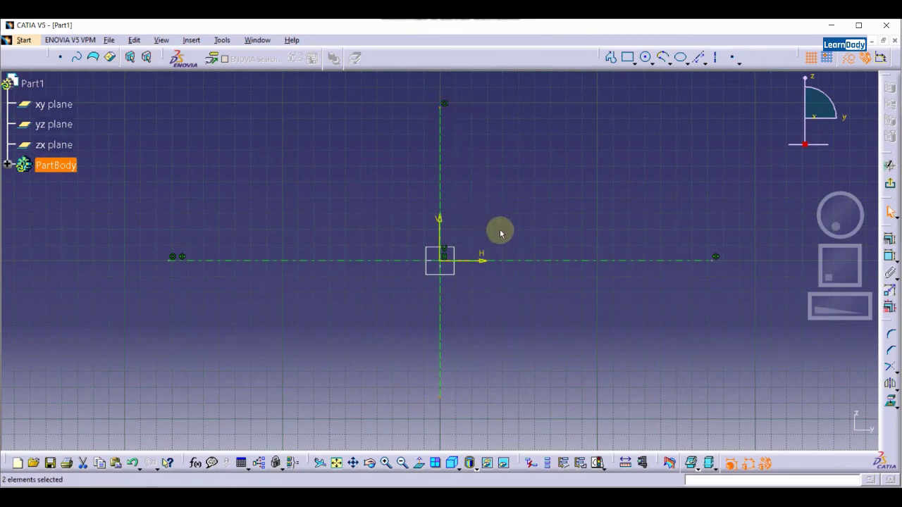
ctrl+click(552, 262)
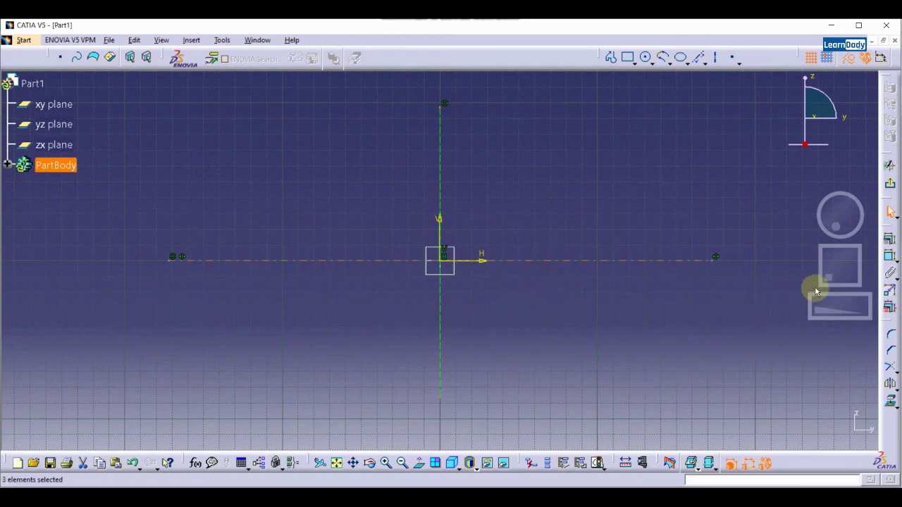
Apply a Symmetry constraint in the Constraint Definition dialog, creating Symmetry.6
click(890, 240)
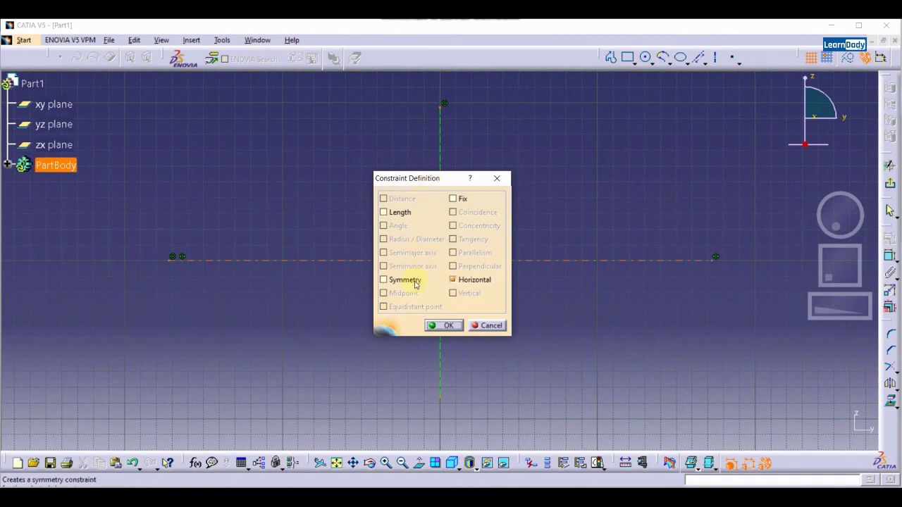
click(415, 280)
drag(423, 179, 773, 277)
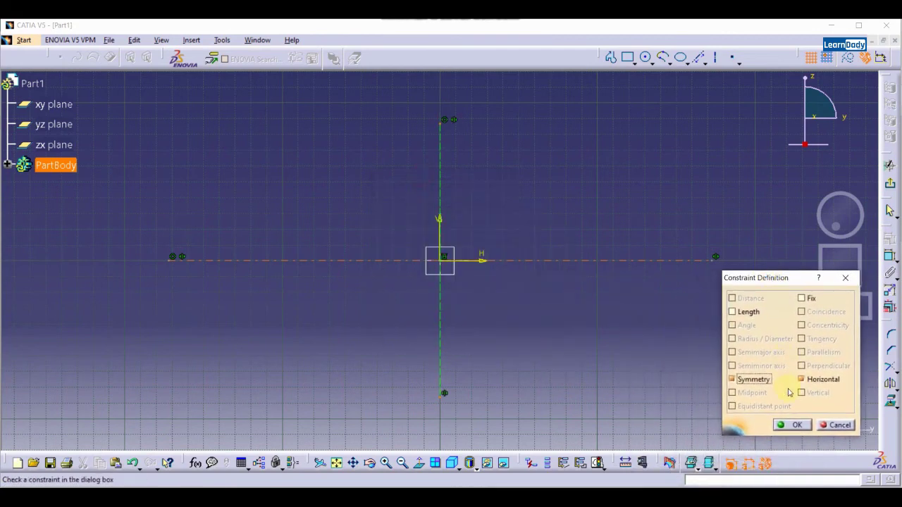
click(795, 426)
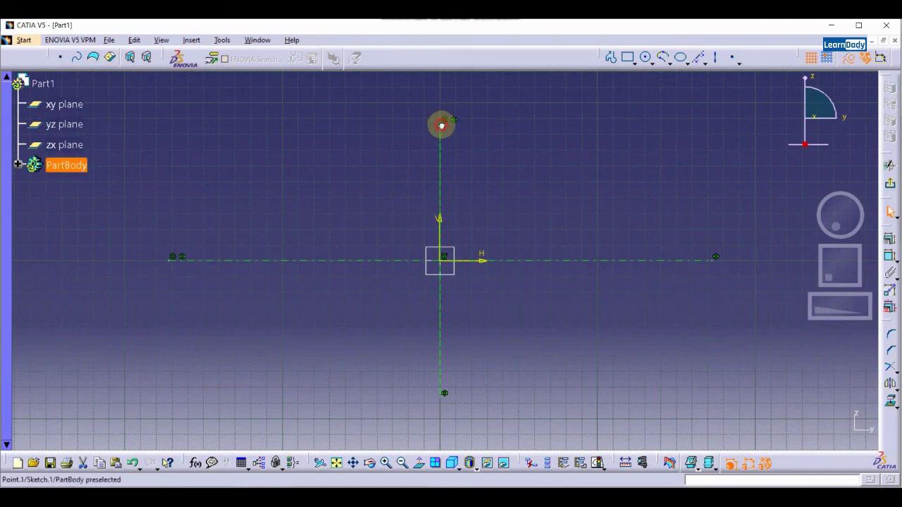
Drag the vertical line's top end upward so both ends extend symmetrically
mouse_move(442, 125)
mouse_down()
mouse_move(439, 395)
mouse_move(405, 74)
mouse_move(397, 407)
mouse_move(403, 335)
mouse_move(380, 96)
mouse_up()
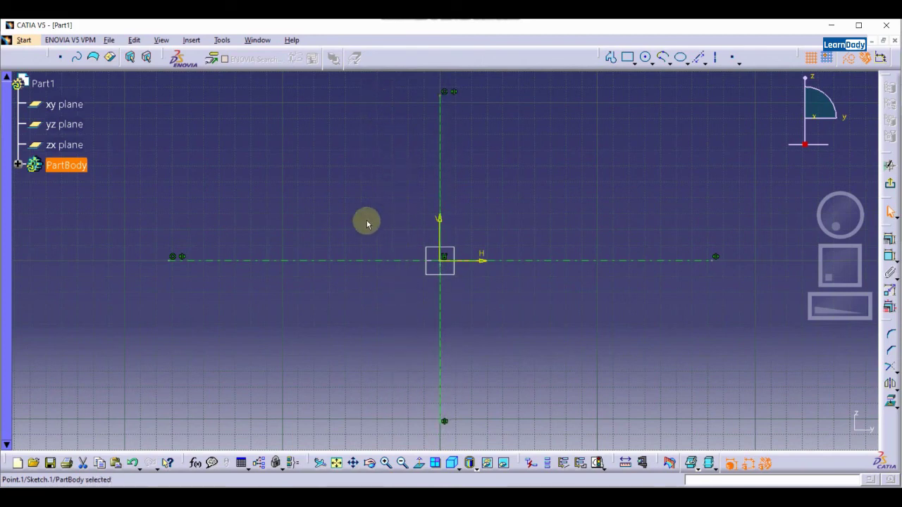